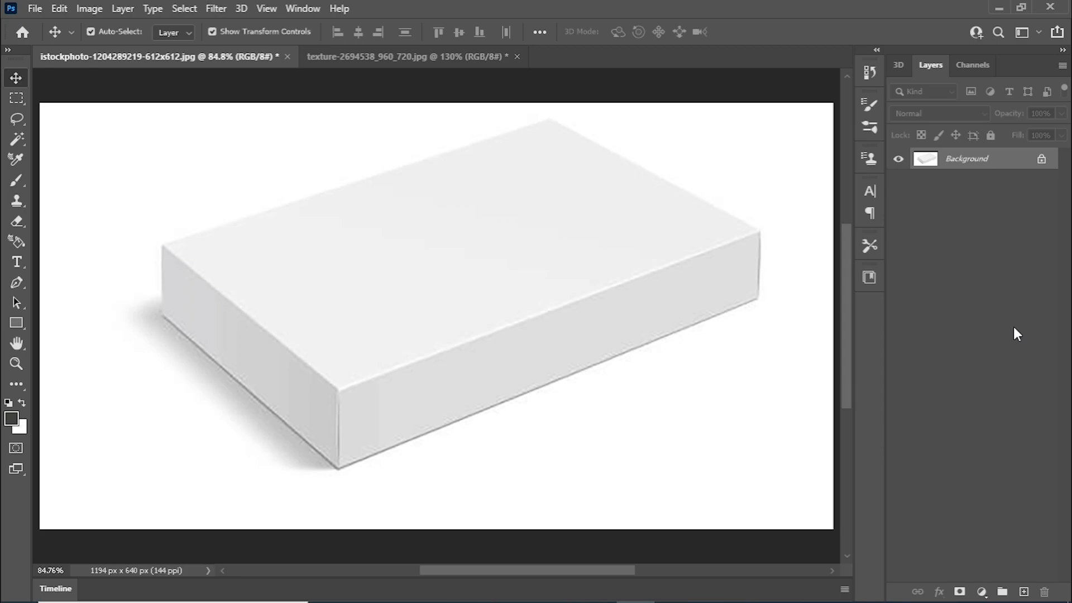
# - Convert the box image's locked background into a regular layer and bring the flower texture image in above it
pyautogui.doubleClick(993, 163)
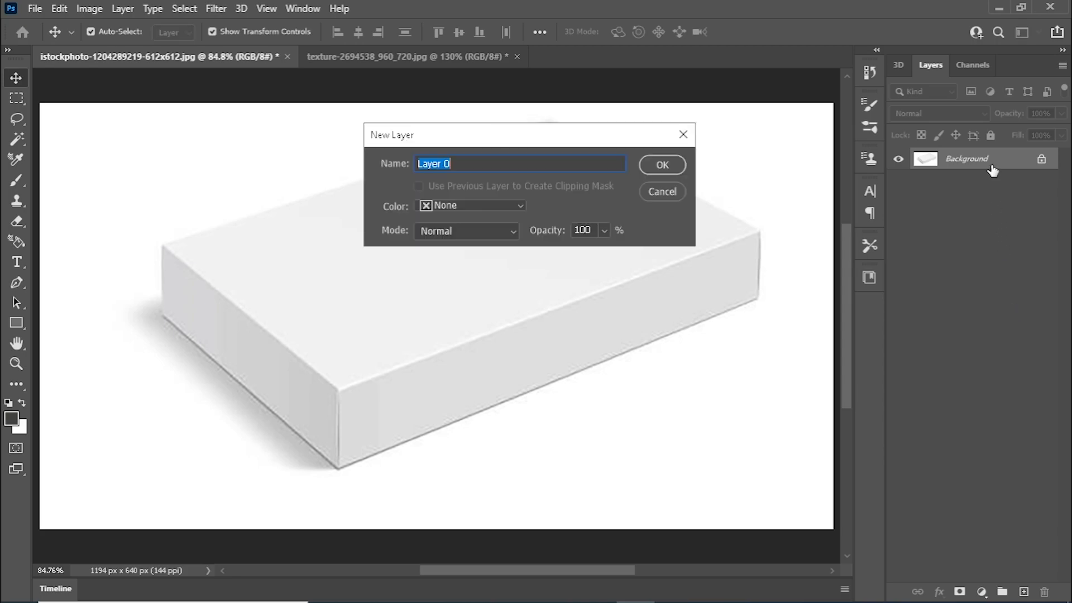
pyautogui.click(666, 163)
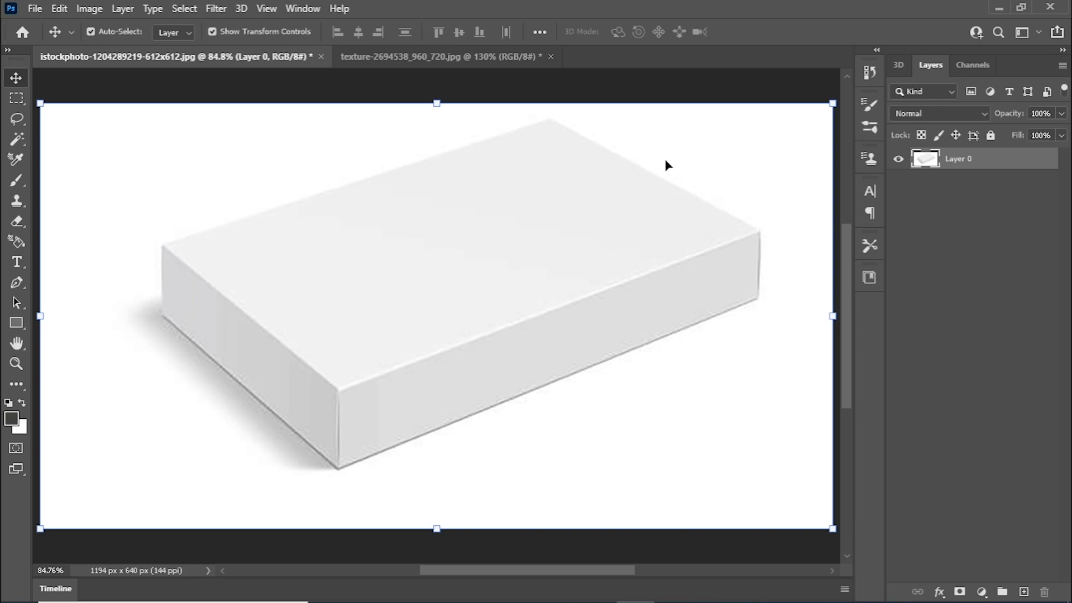
pyautogui.click(476, 67)
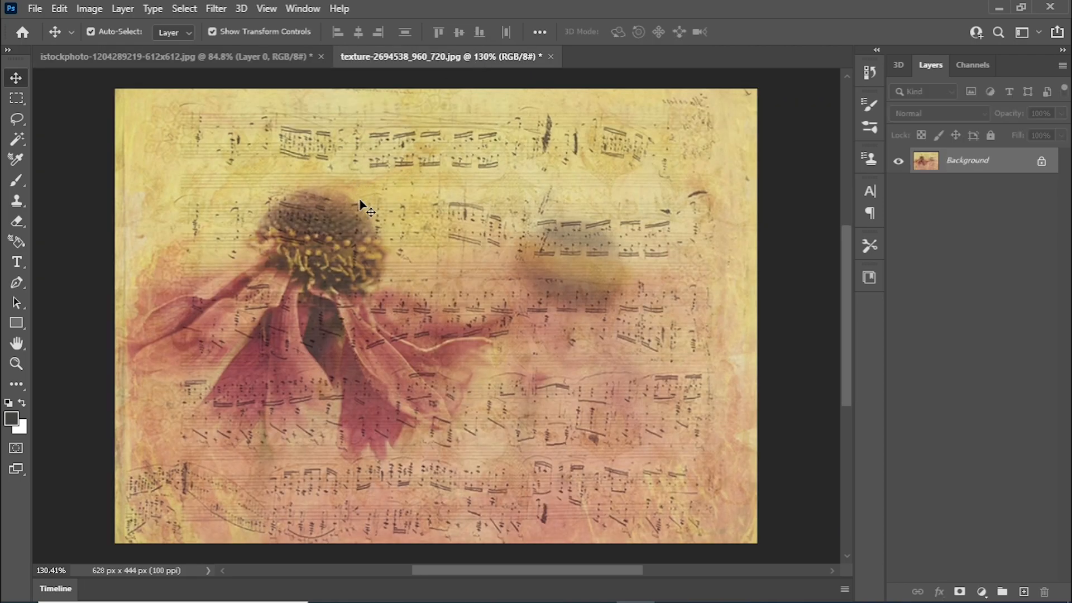
pyautogui.moveTo(360, 205); pyautogui.dragTo(433, 297)
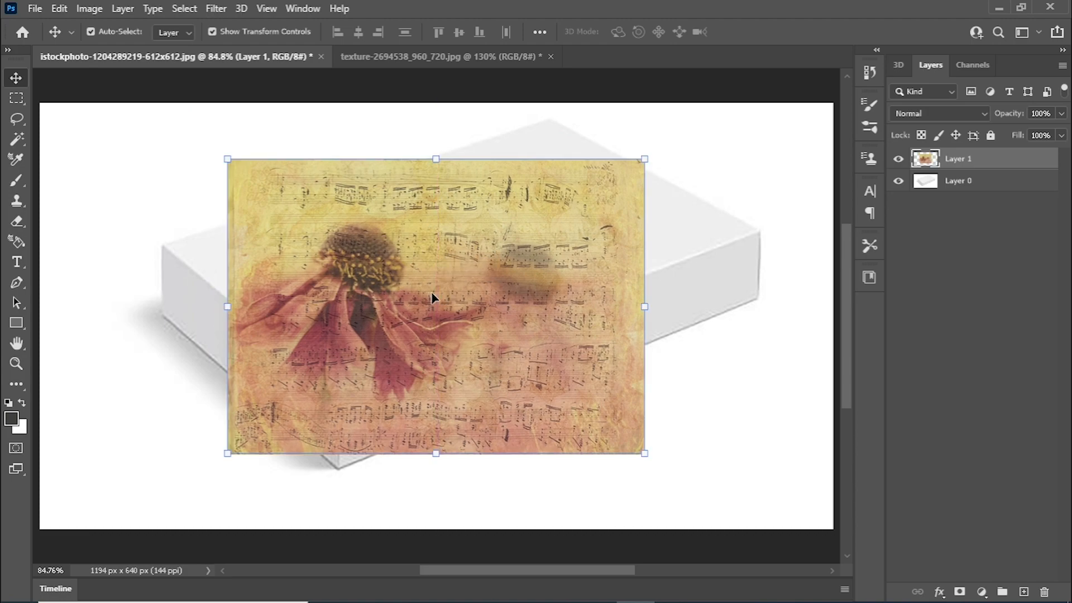
# - Select the whole flower texture with a rectangular marquee and cut it from its layer
pyautogui.click(16, 97)
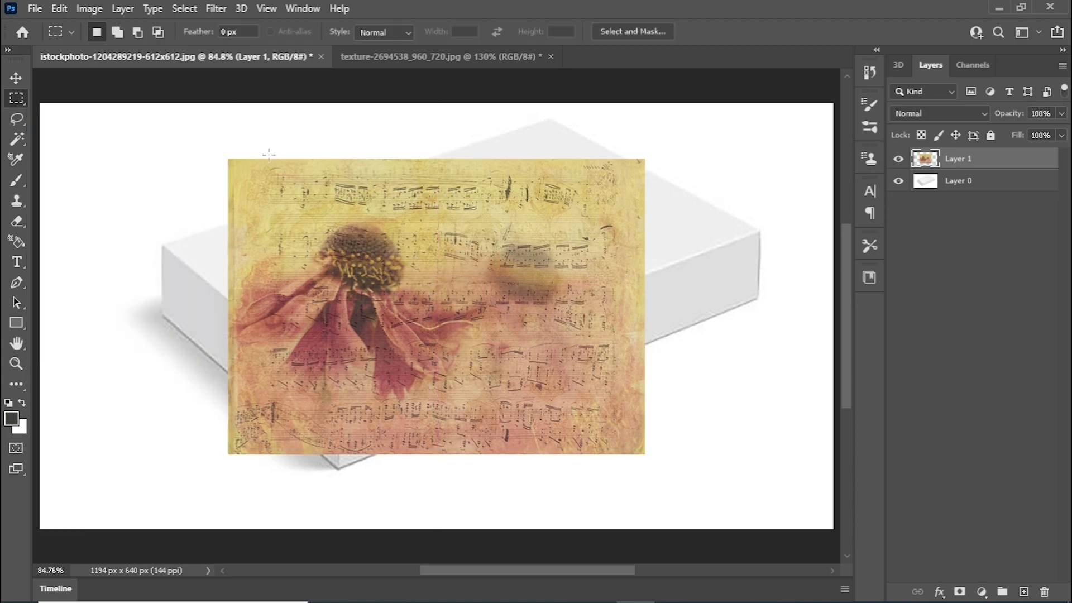
pyautogui.moveTo(220, 152); pyautogui.dragTo(657, 460)
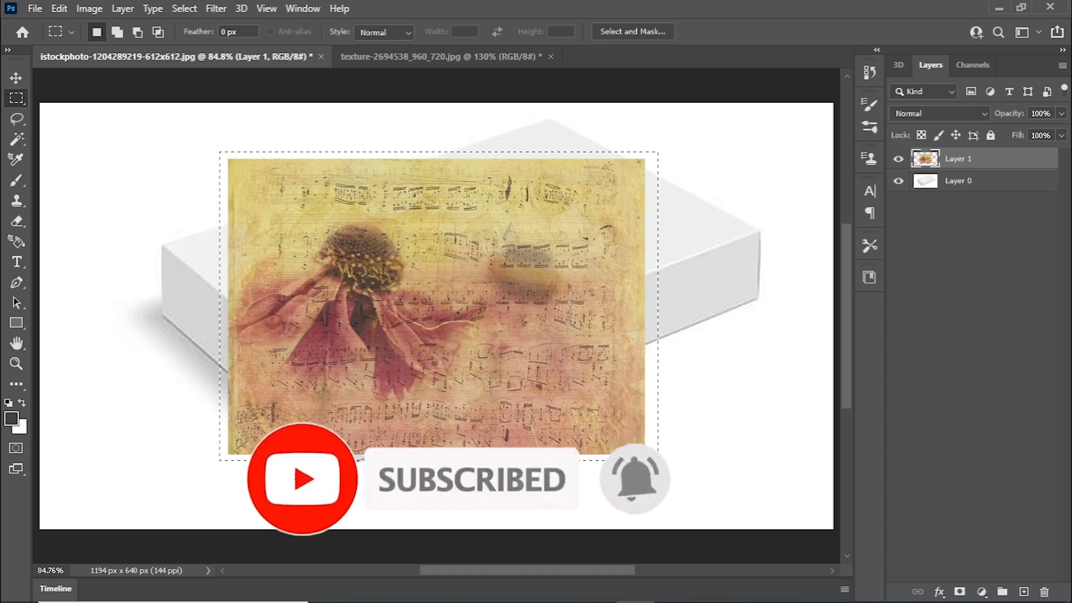
pyautogui.click(60, 8)
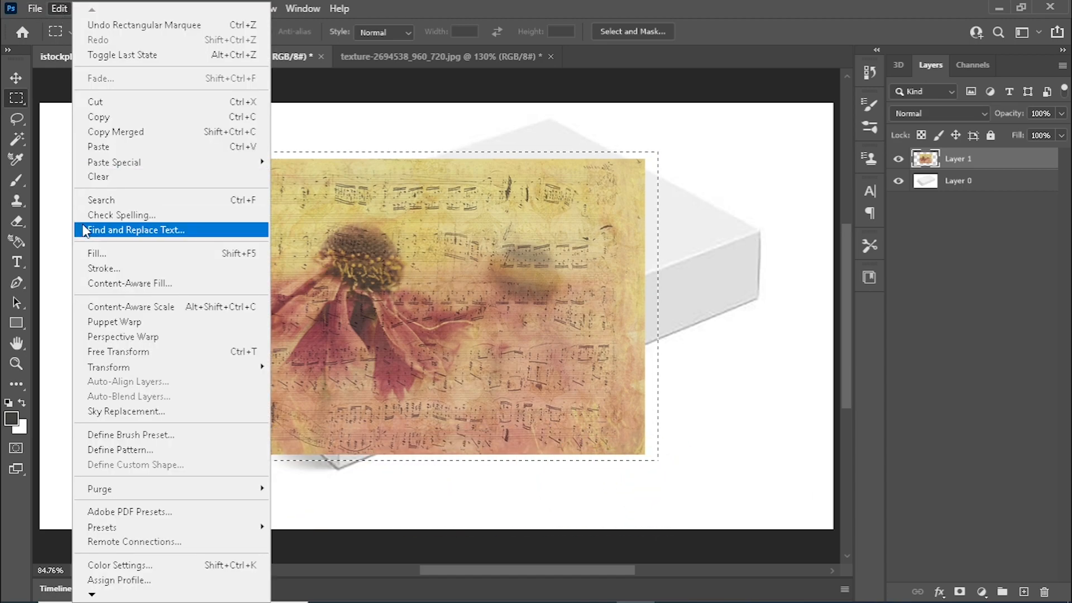
pyautogui.click(114, 105)
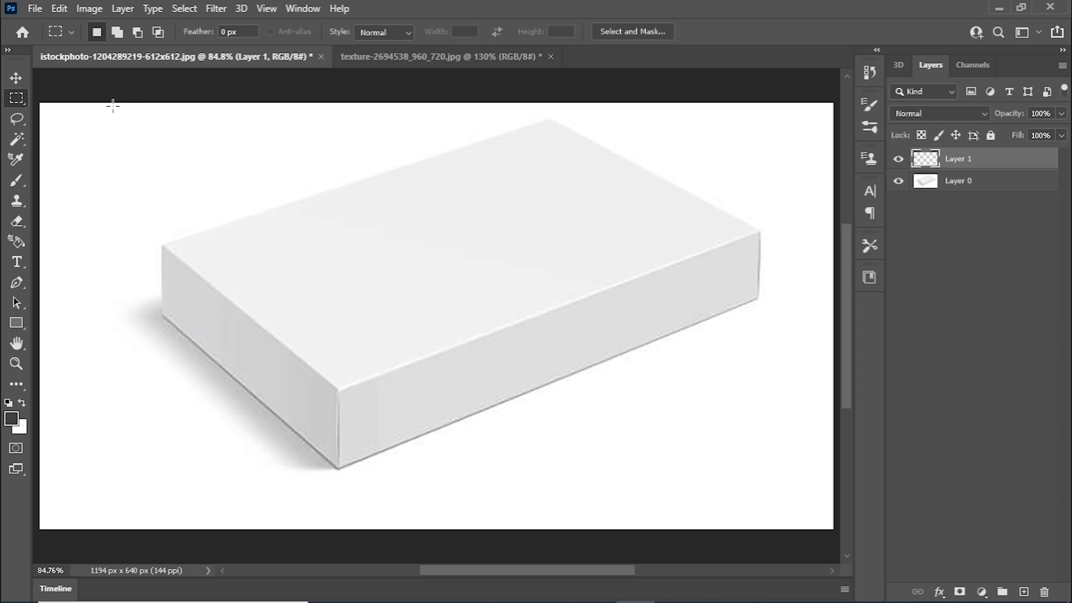
# - Start the Vanishing Point filter and create a perspective plane matching the four corners of the box's top face
pyautogui.click(217, 9)
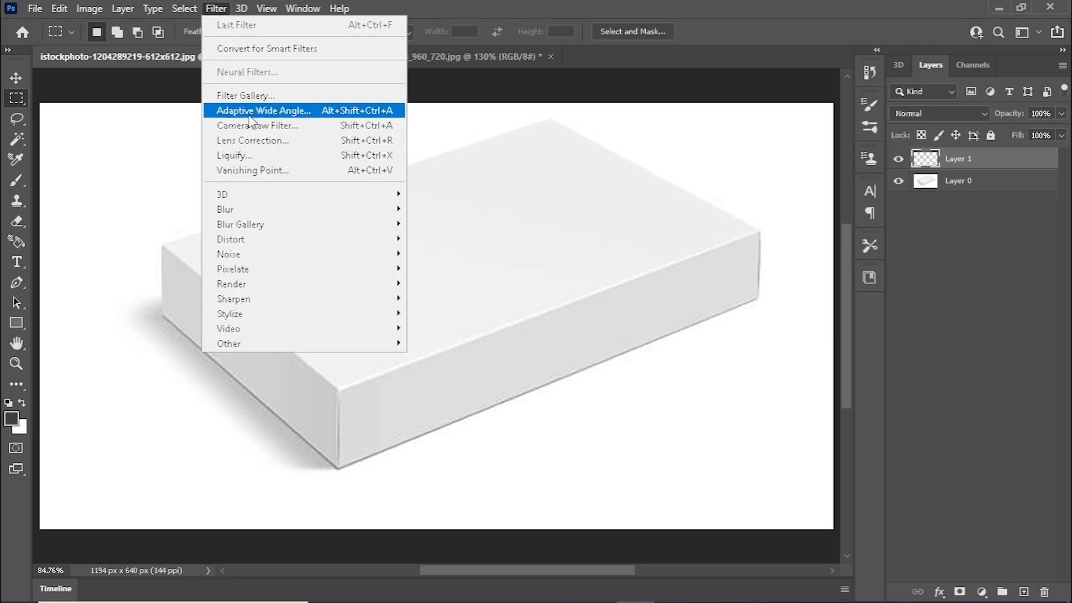
pyautogui.click(321, 175)
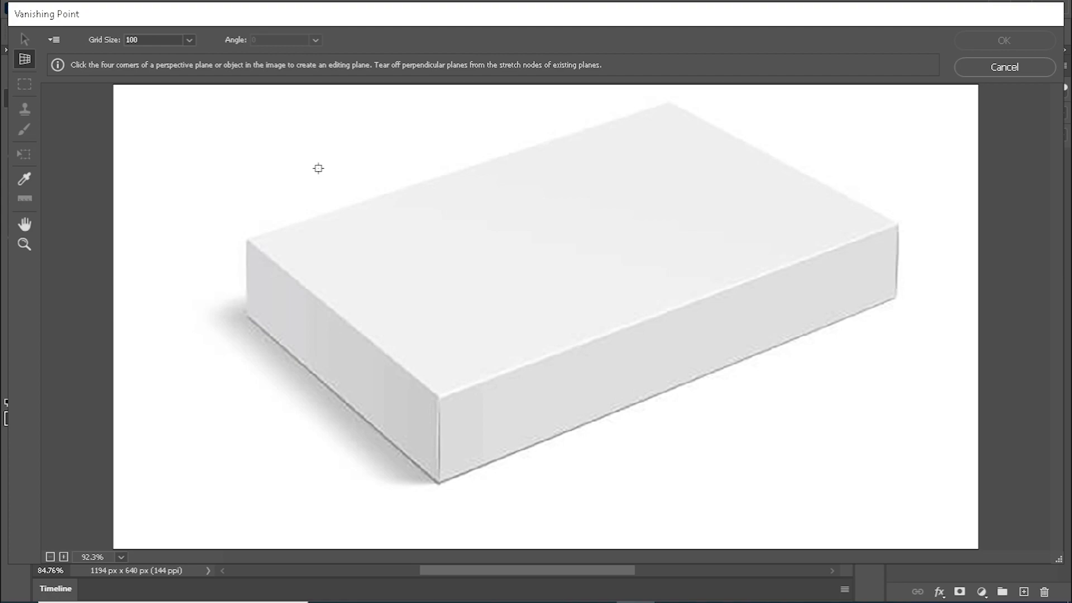
pyautogui.click(248, 240)
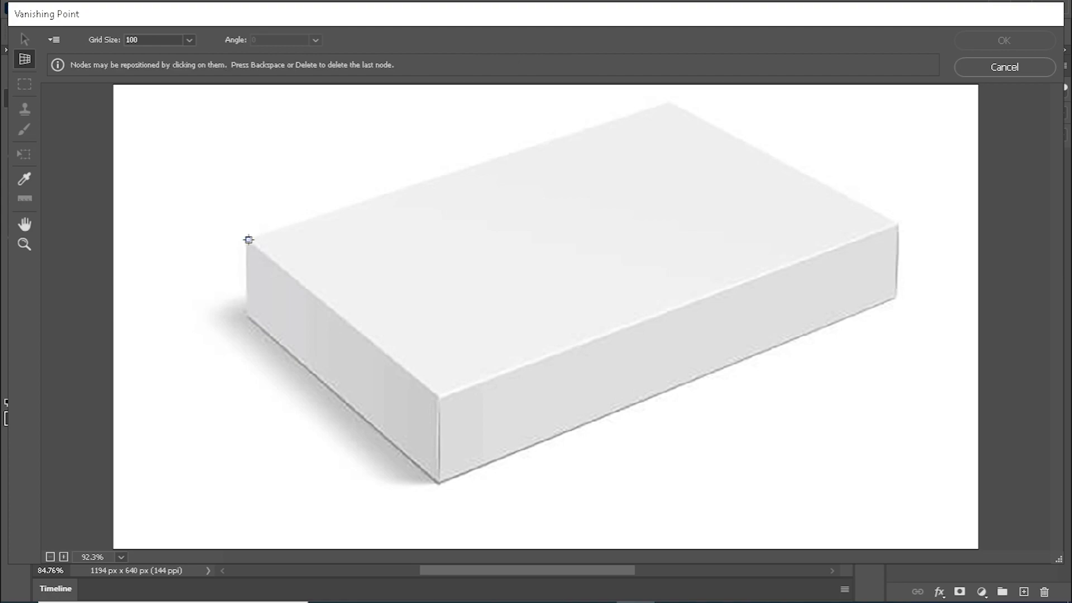
pyautogui.click(667, 104)
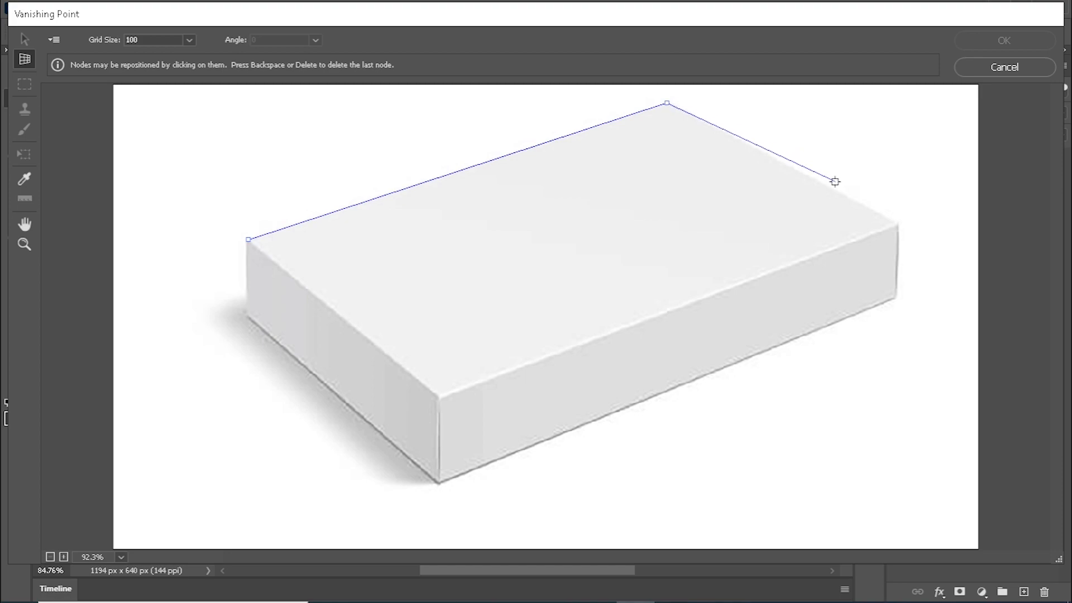
pyautogui.click(897, 226)
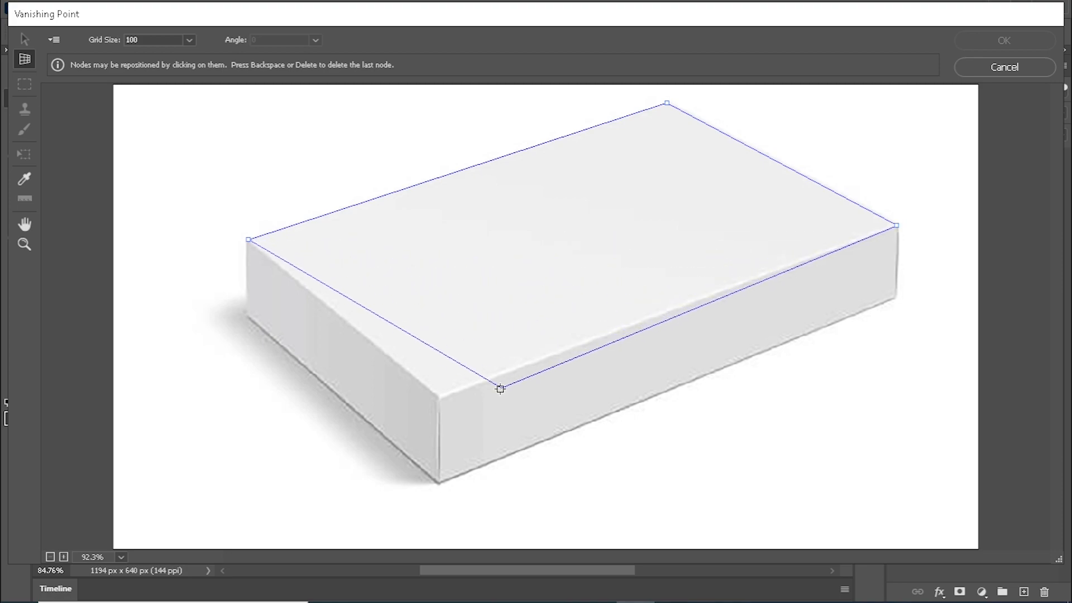
pyautogui.click(439, 398)
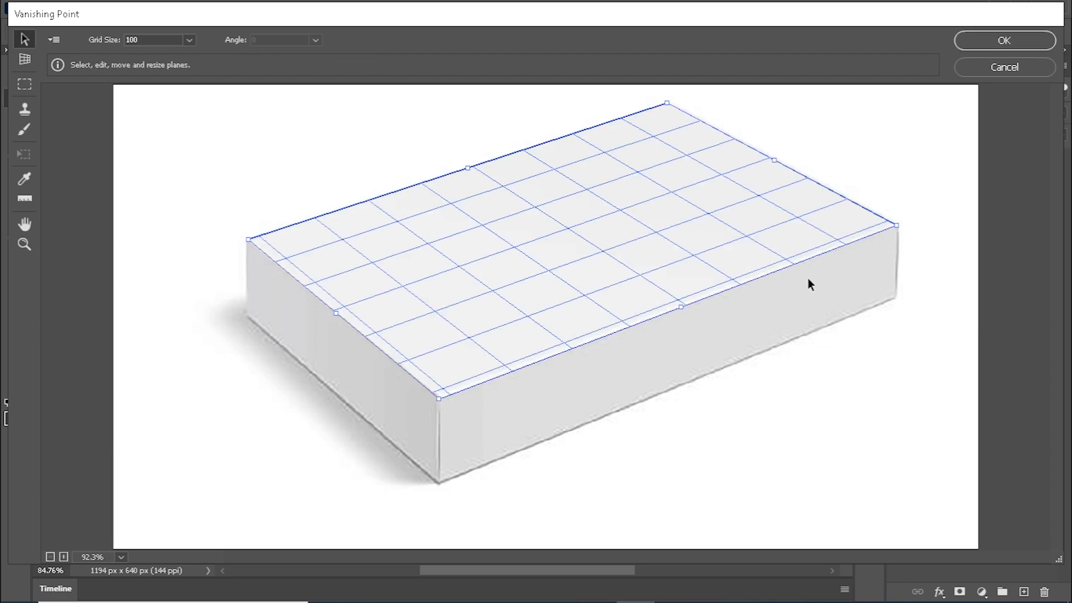
# - Extend a perpendicular plane over the box's long front face and align its lower corner with the box's bottom corner
pyautogui.press('ctrl')
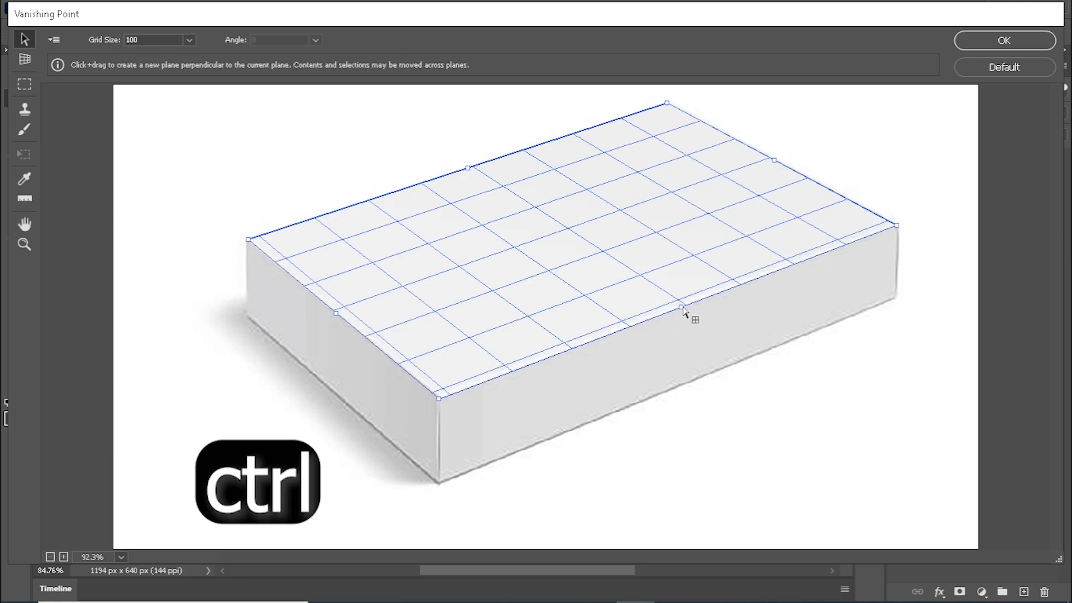
pyautogui.moveTo(682, 308); pyautogui.dragTo(714, 383)
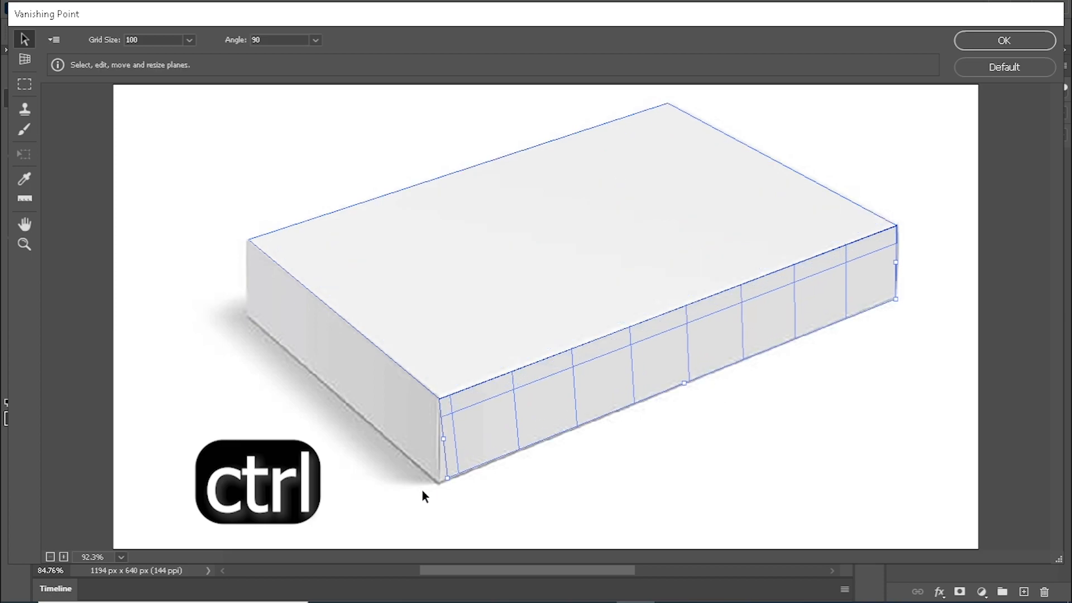
pyautogui.moveTo(448, 483); pyautogui.dragTo(441, 487)
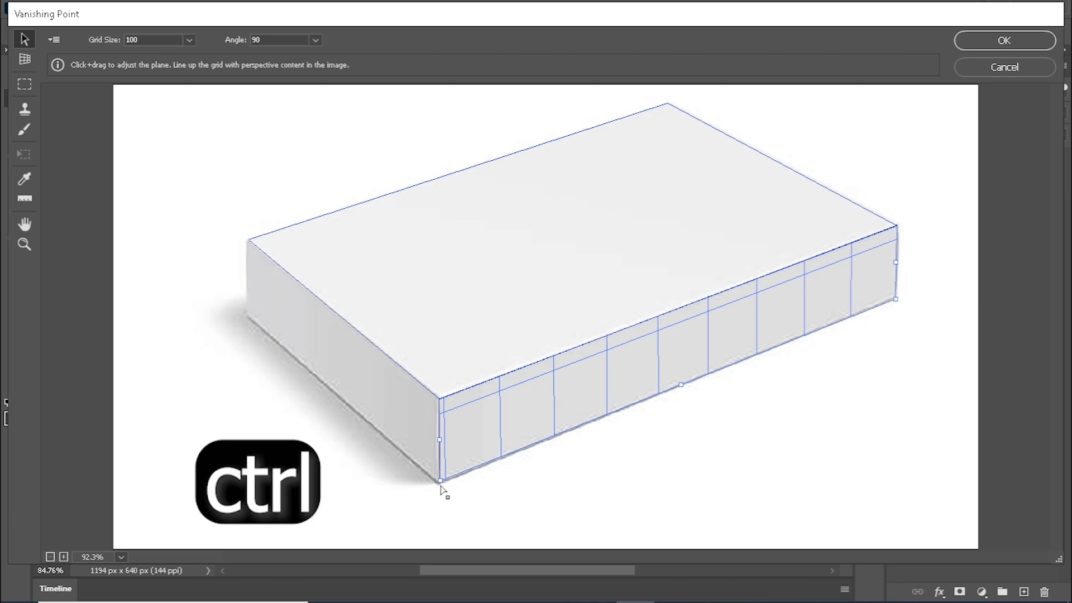
# - Extend another perpendicular plane from the top plane down over the box's short side face
pyautogui.click(383, 322)
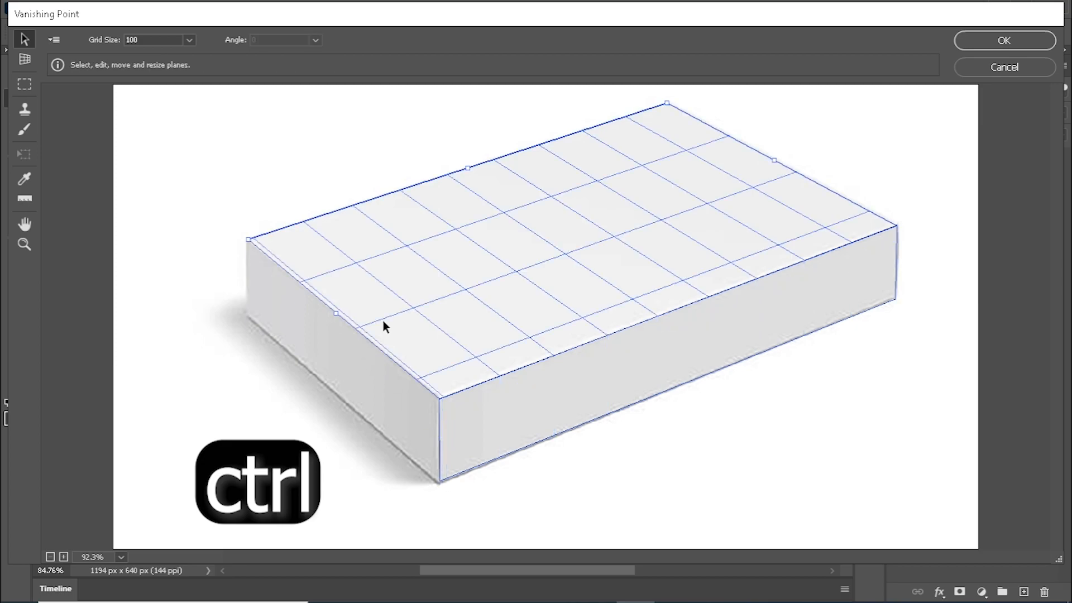
pyautogui.press('ctrl')
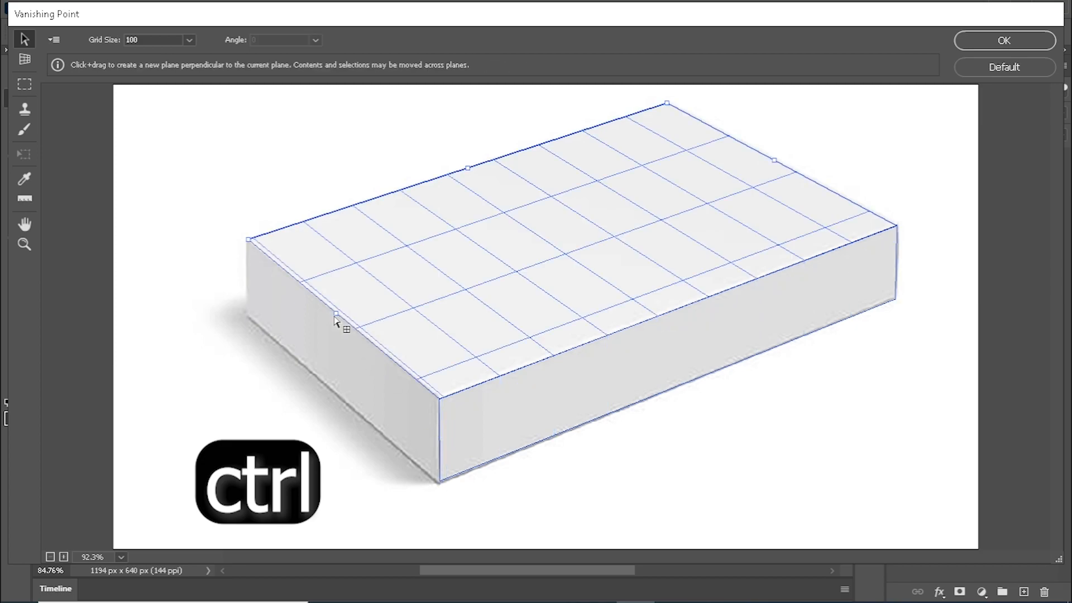
pyautogui.moveTo(337, 317); pyautogui.dragTo(353, 399)
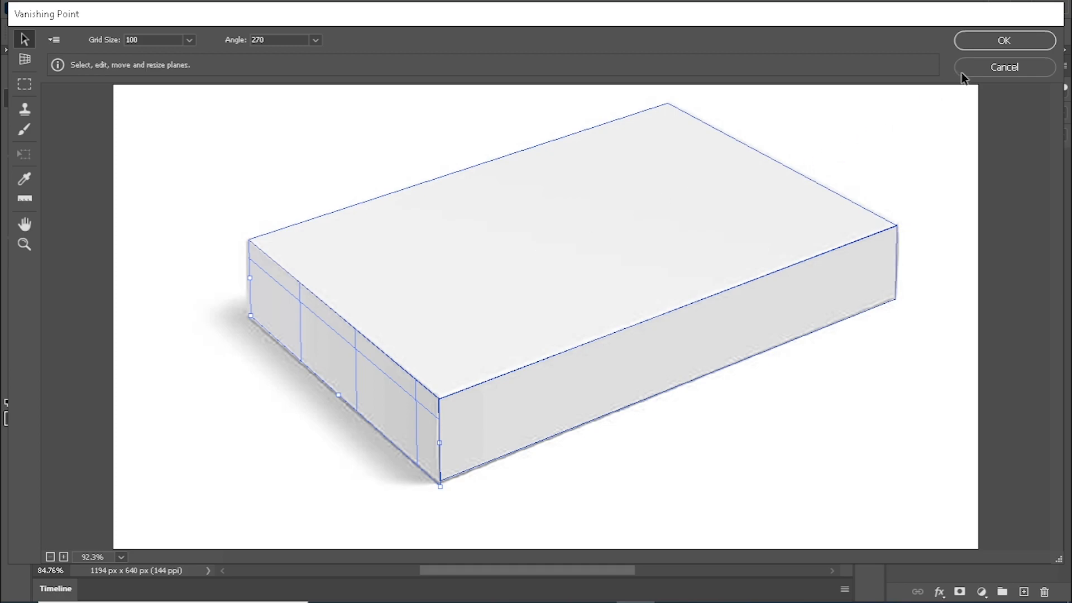
# - Paste the flower texture into Vanishing Point and move it onto the box's planes so it wraps the top and sides
pyautogui.press('m')
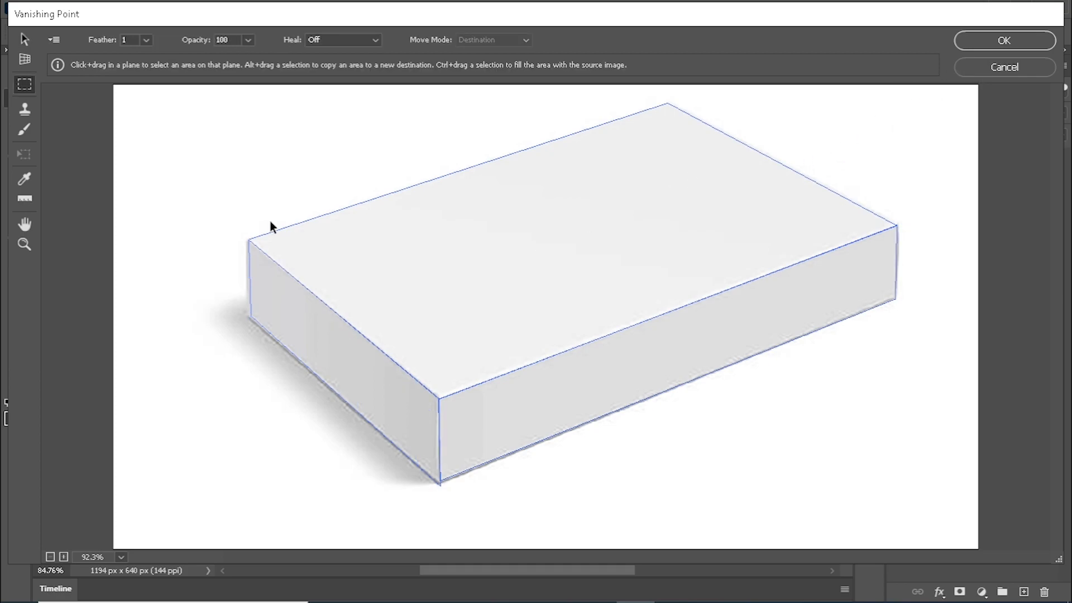
pyautogui.press('alt')
pyautogui.hotkey('ctrl', 'v')
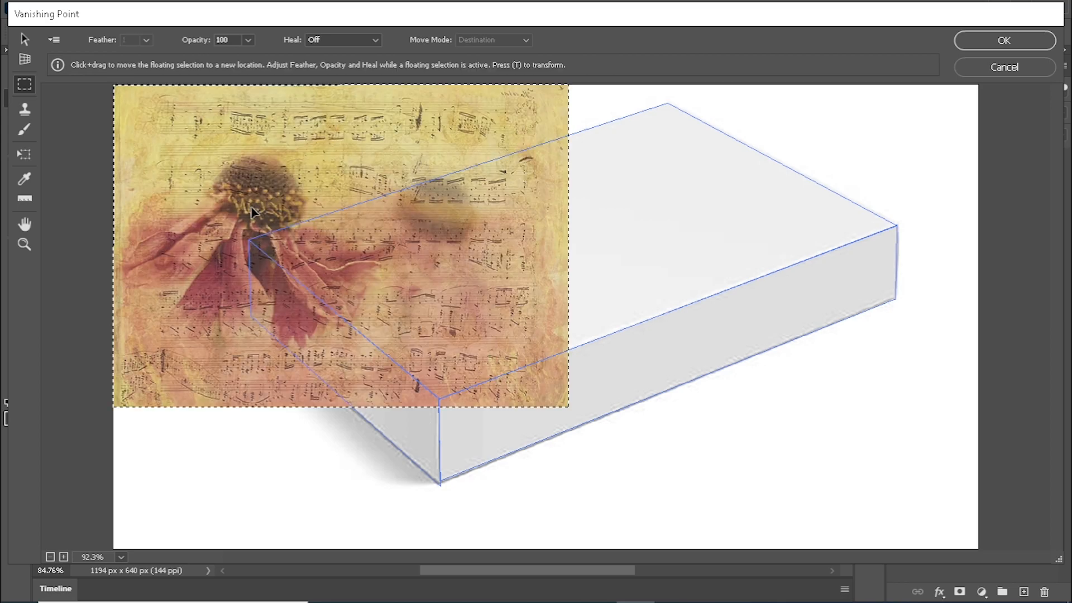
pyautogui.moveTo(247, 182)
pyautogui.mouseDown()
pyautogui.moveTo(428, 260)
pyautogui.moveTo(223, 172)
pyautogui.moveTo(171, 171)
pyautogui.moveTo(89, 134)
pyautogui.moveTo(311, 158)
pyautogui.moveTo(344, 172)
pyautogui.moveTo(348, 192)
pyautogui.moveTo(407, 229)
pyautogui.moveTo(383, 211)
pyautogui.moveTo(393, 269)
pyautogui.moveTo(377, 329)
pyautogui.moveTo(391, 364)
pyautogui.moveTo(469, 285)
pyautogui.moveTo(442, 261)
pyautogui.moveTo(463, 282)
pyautogui.moveTo(436, 259)
pyautogui.moveTo(432, 270)
pyautogui.mouseUp()
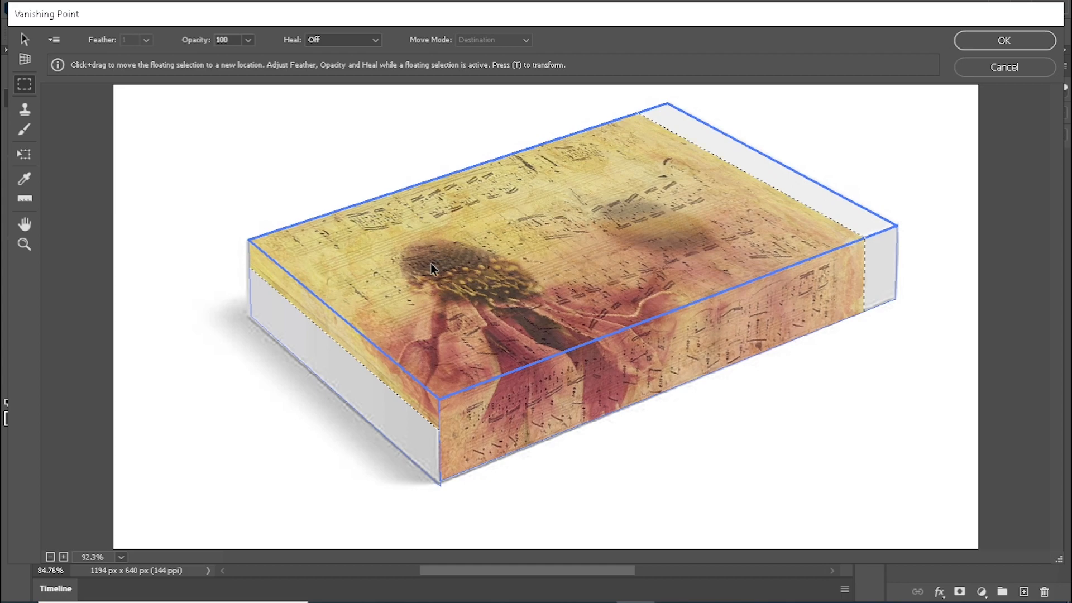
# - Scale the floating texture with the Transform tool to cover all three box faces, adjust its position slightly, and apply the filter
pyautogui.click(136, 198)
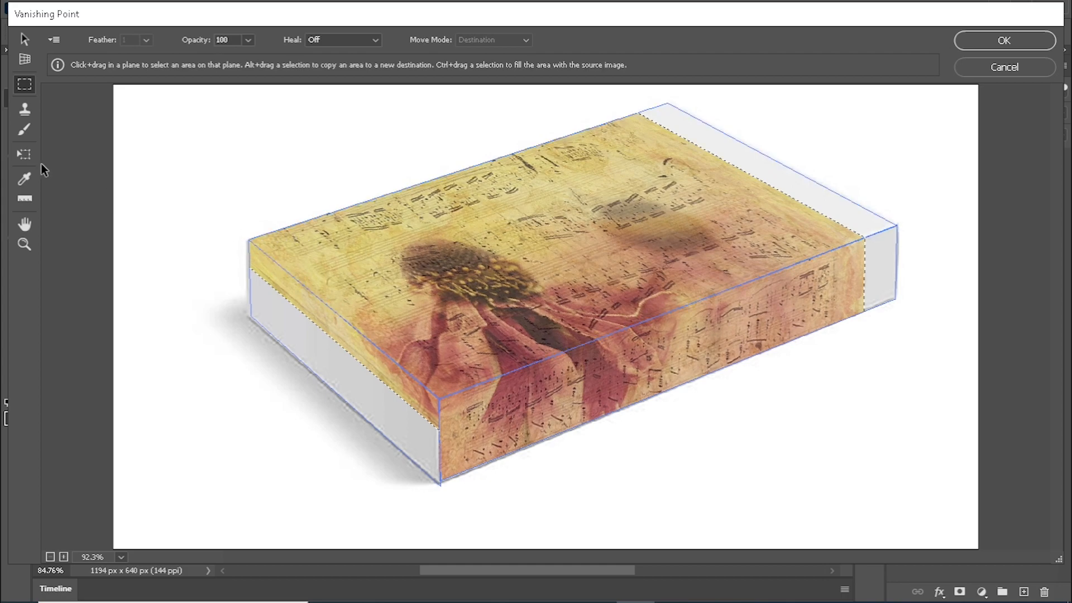
pyautogui.click(28, 155)
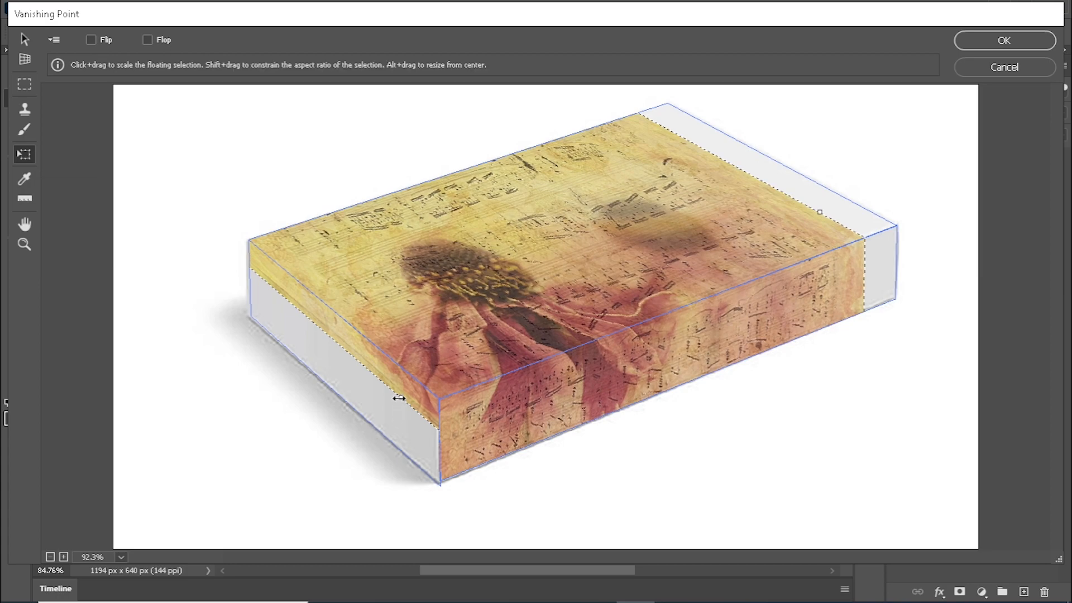
pyautogui.moveTo(398, 398); pyautogui.dragTo(367, 433)
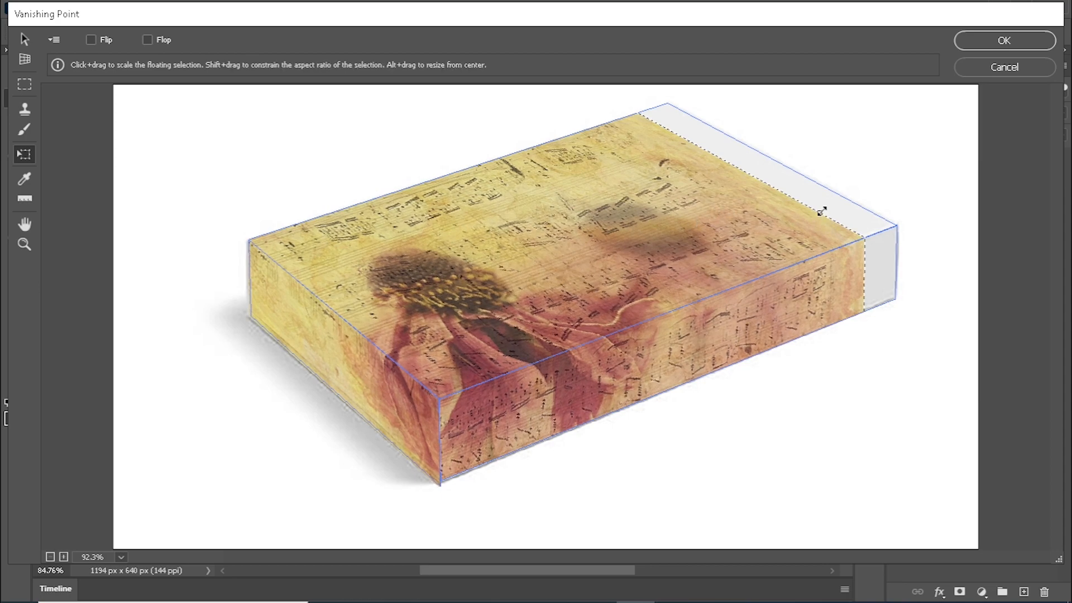
pyautogui.moveTo(821, 211); pyautogui.dragTo(905, 168)
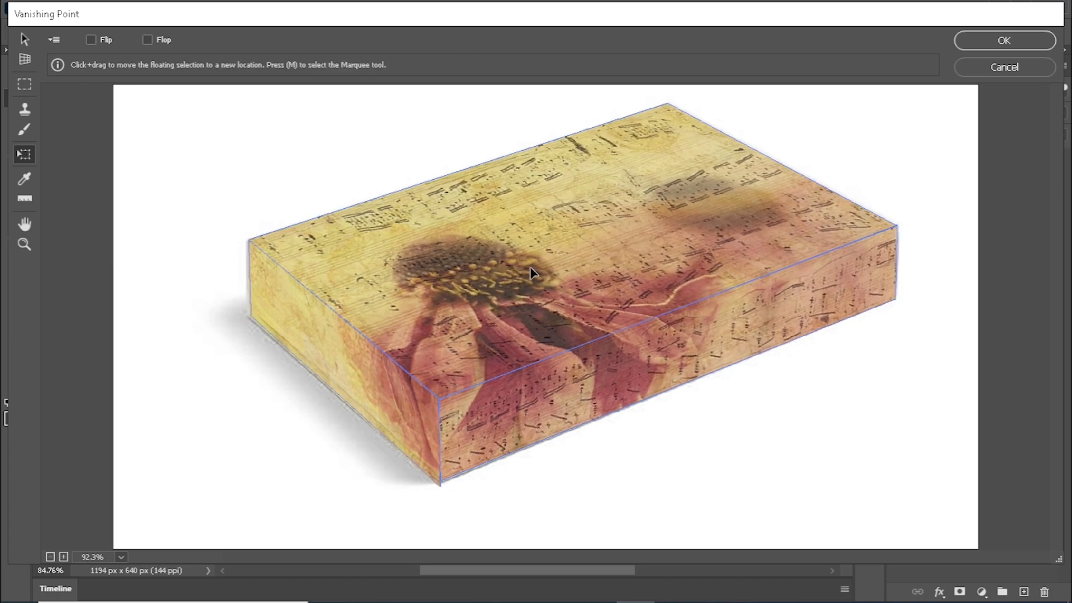
pyautogui.moveTo(531, 272)
pyautogui.mouseDown()
pyautogui.moveTo(535, 290)
pyautogui.moveTo(528, 273)
pyautogui.mouseUp()
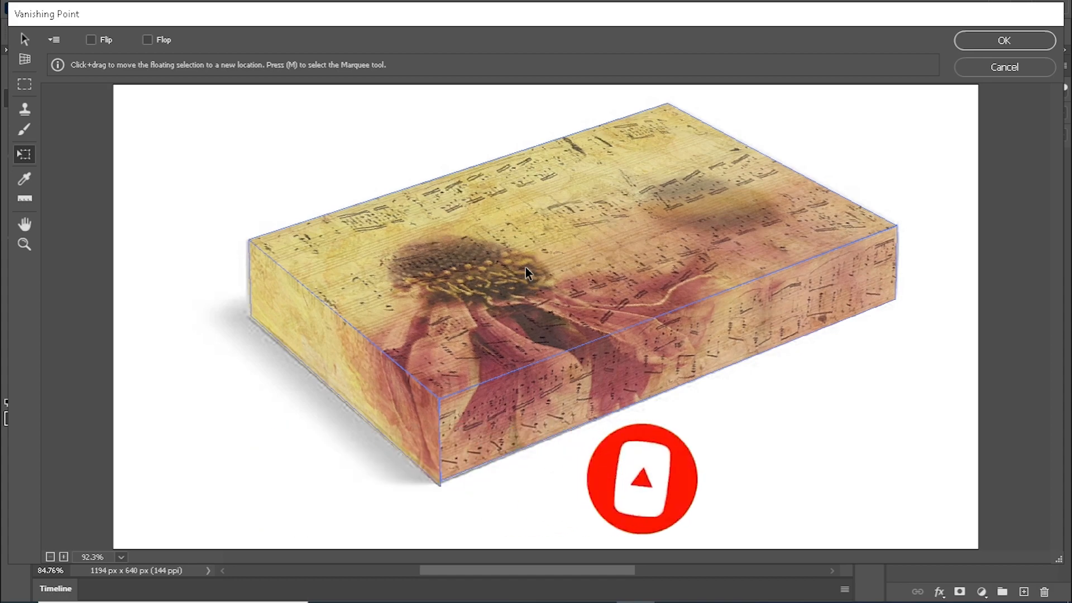
pyautogui.click(1005, 44)
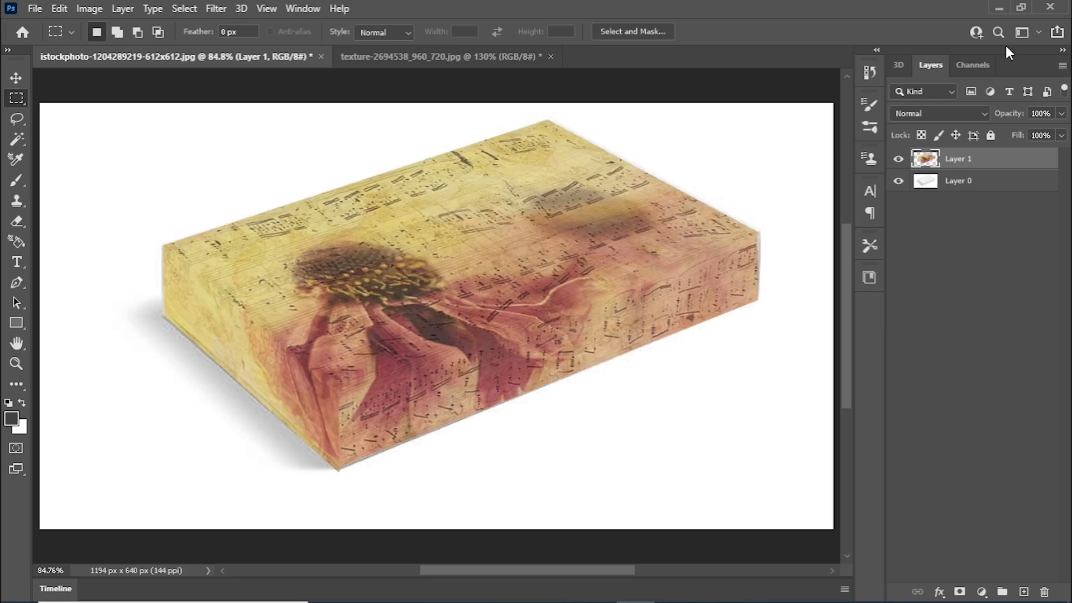
# - Set the blend mode of the texture layer, Layer 1, to Linear Burn
pyautogui.click(923, 115)
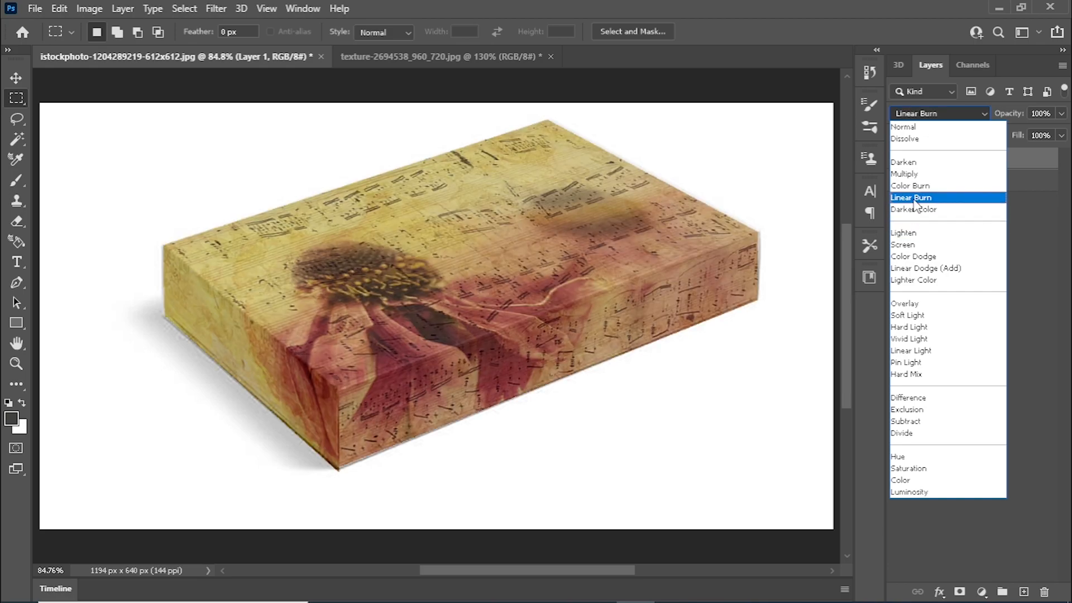
pyautogui.click(914, 198)
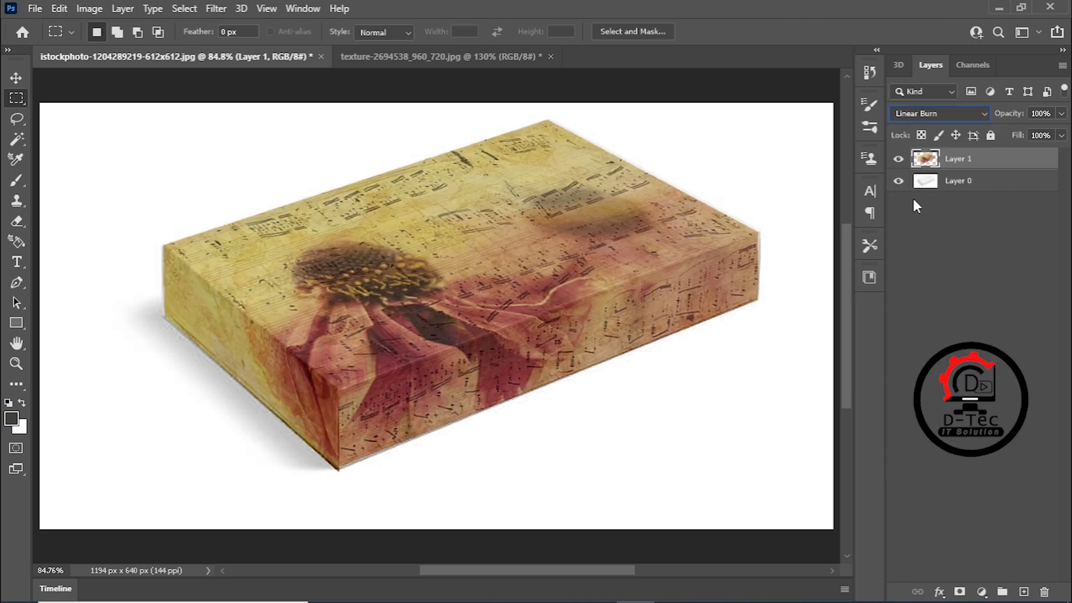